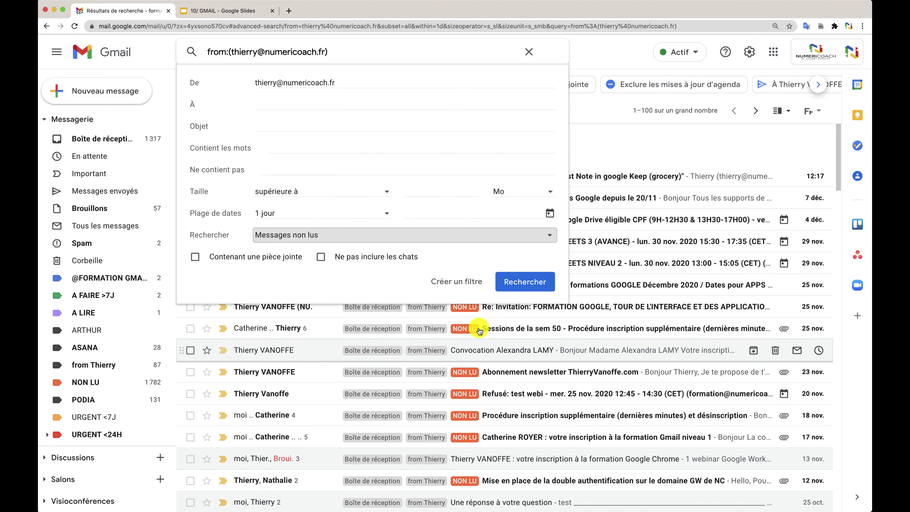
Run the advanced search for the boss's 87 unread messages, then dismiss the search suggestions.
click(519, 282)
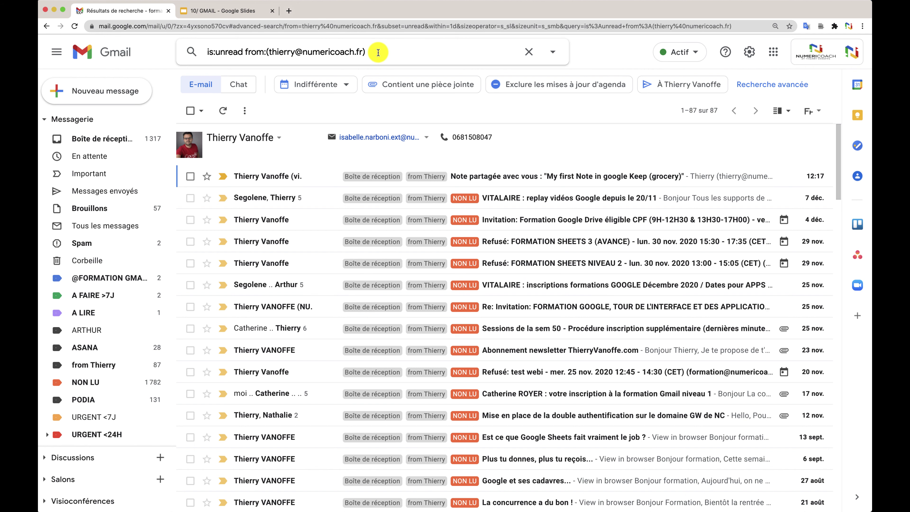
click(378, 53)
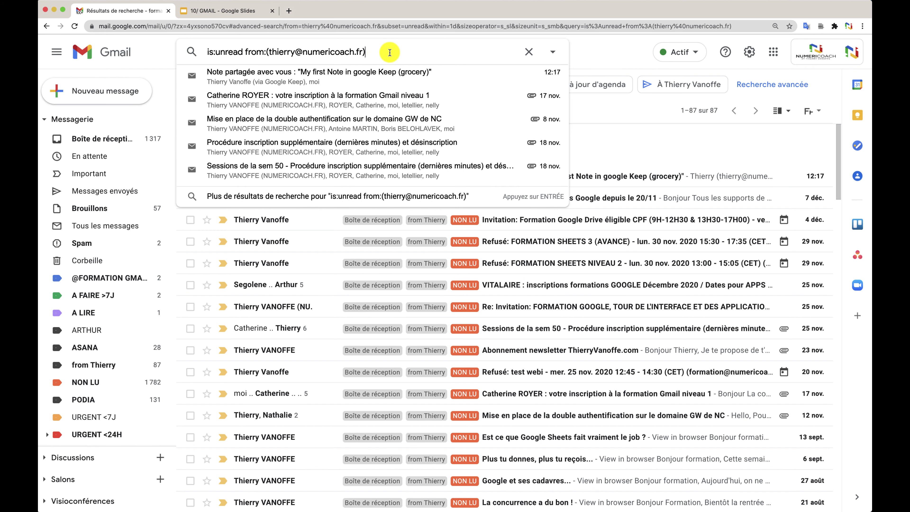
click(584, 52)
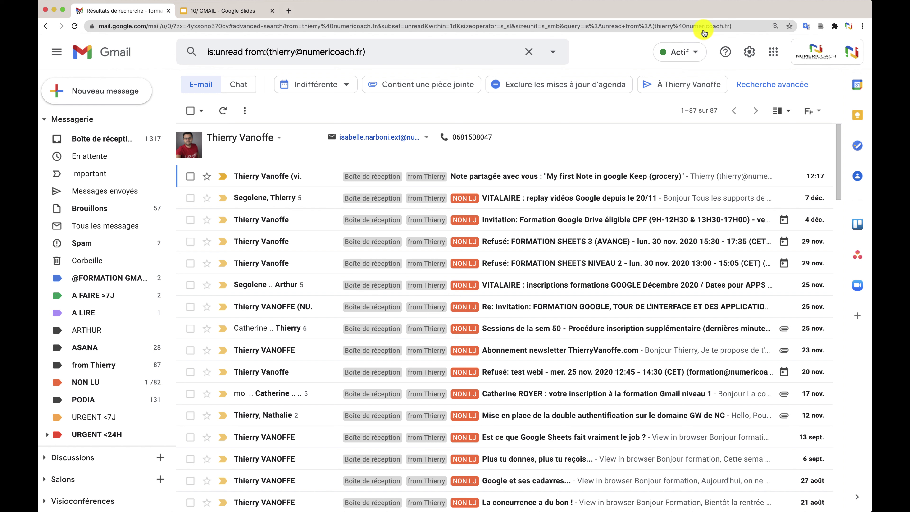
Select the is:unread search URL and show Chrome's bookmarks bar with Cmd+Shift+B.
click(726, 53)
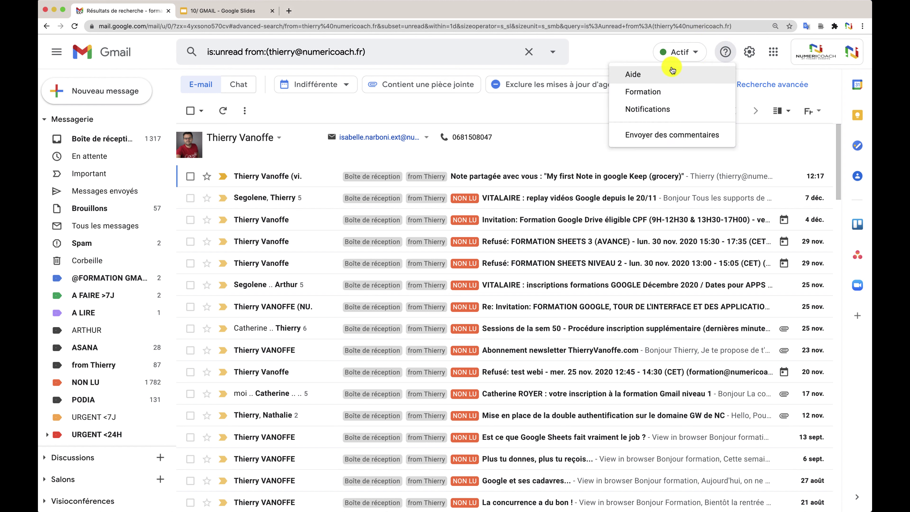
click(624, 52)
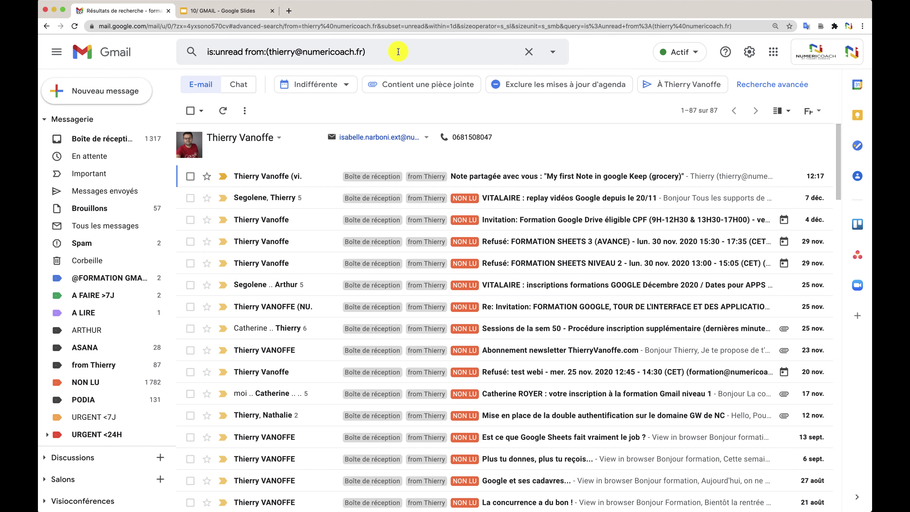
click(398, 52)
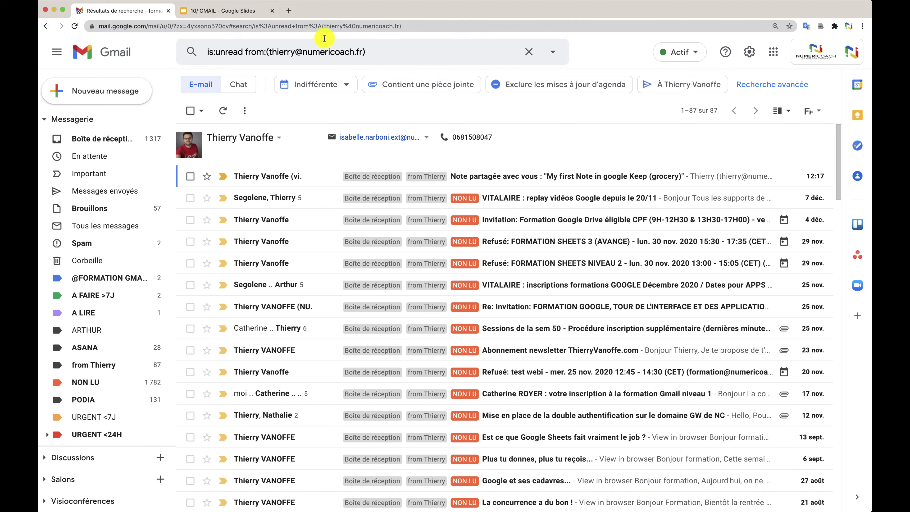
click(260, 27)
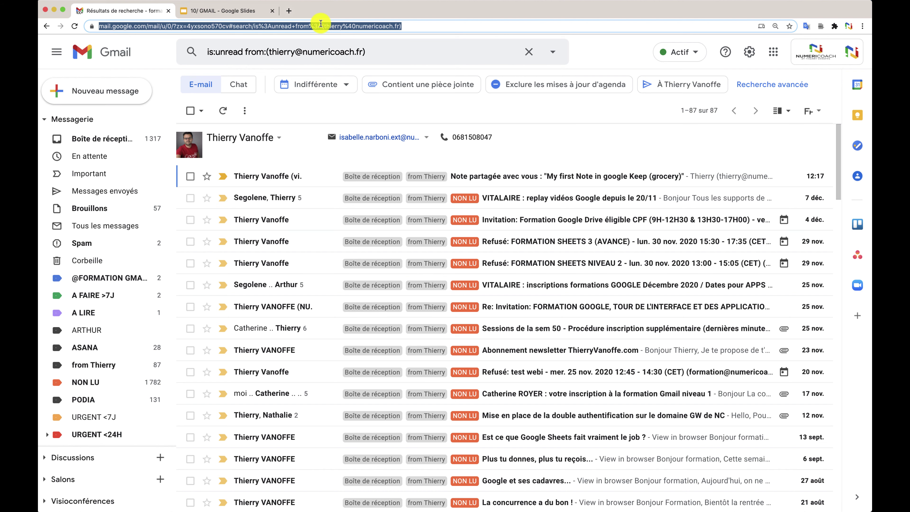
key(super+shift+b)
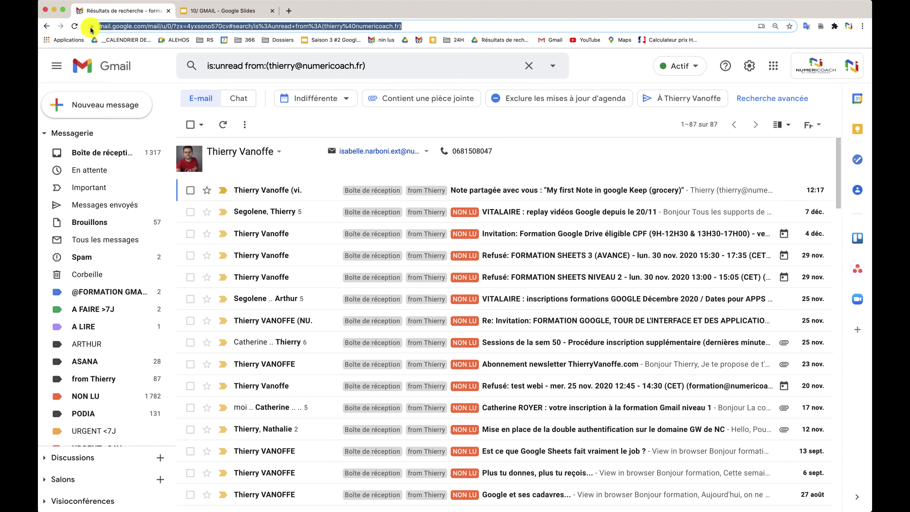
Bookmark the boss's unread-mail search on the bookmarks bar and rename the bookmark.
drag(91, 30, 90, 45)
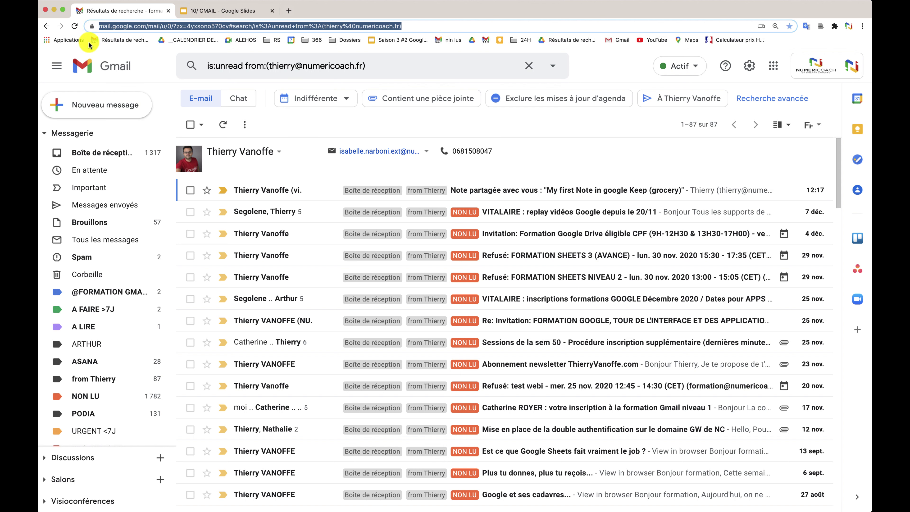
right_click(109, 41)
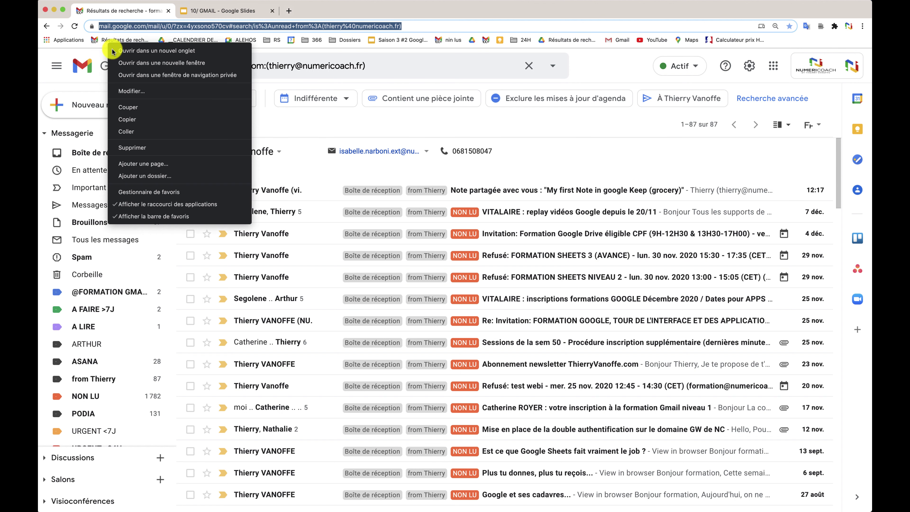
click(139, 90)
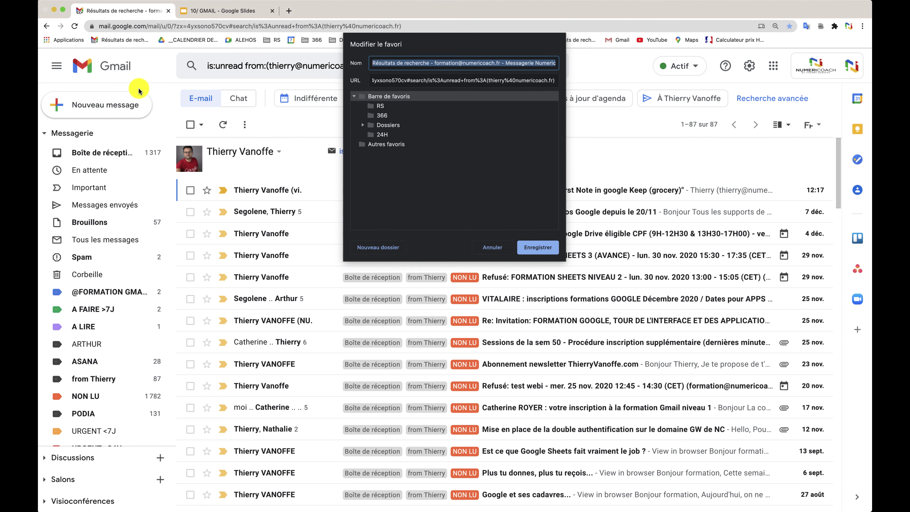
text(Non lus)
key(Return)
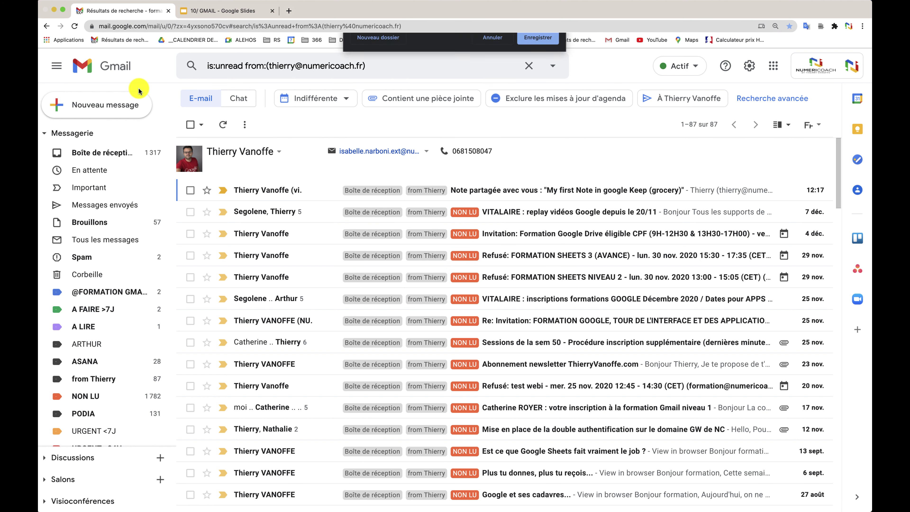
Test the Boss pas lu bookmark in a new tab, then return to the exercise slides.
click(289, 11)
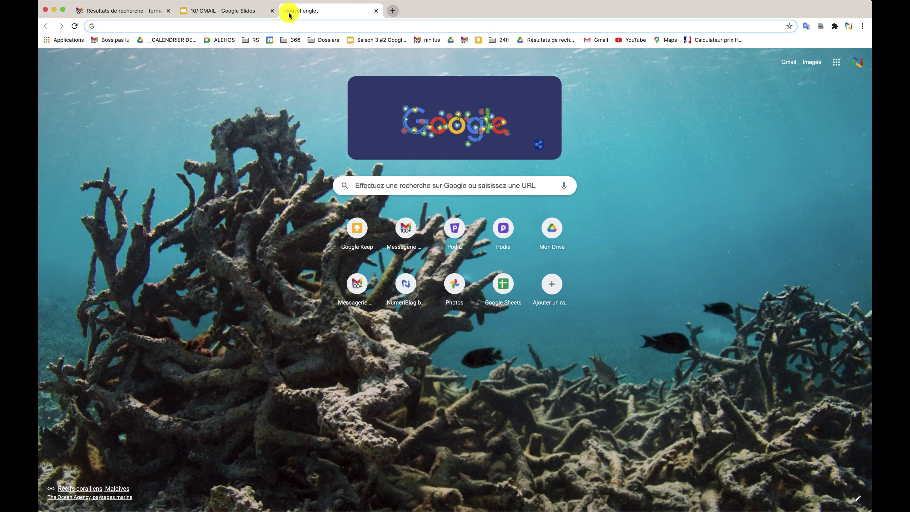
click(112, 43)
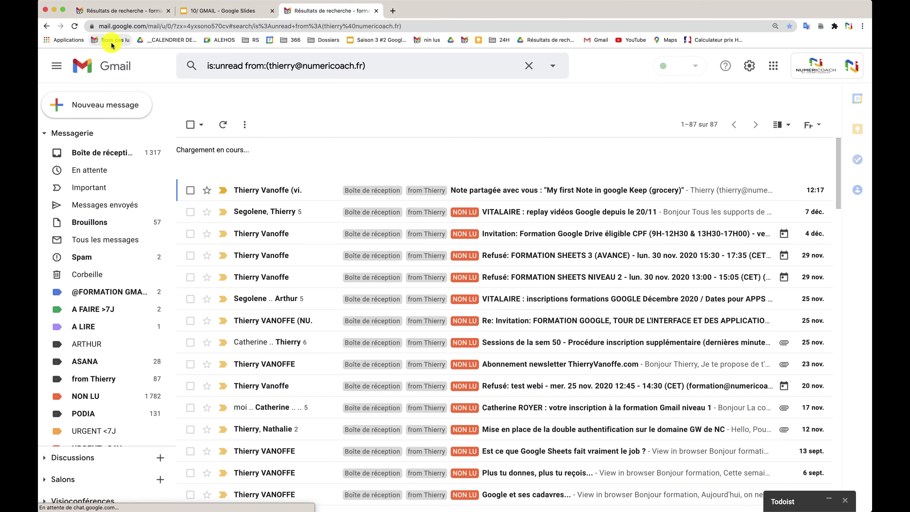
click(222, 12)
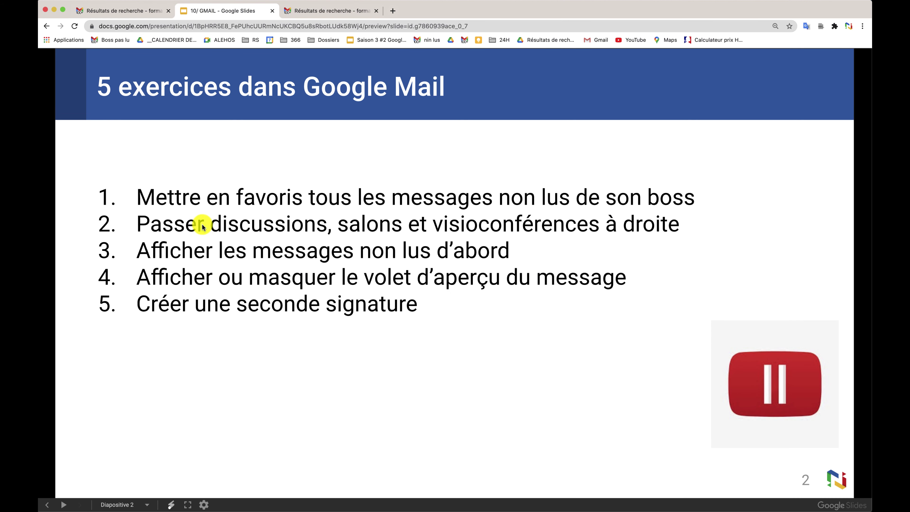
Set the Discussions et visioconférences panel to 'À droite de la boîte de réception' and save.
click(148, 12)
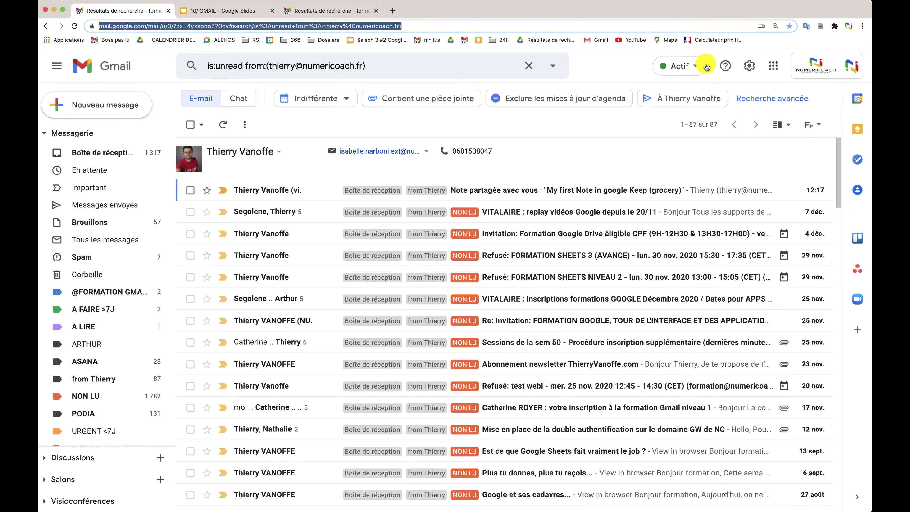
click(751, 70)
click(750, 70)
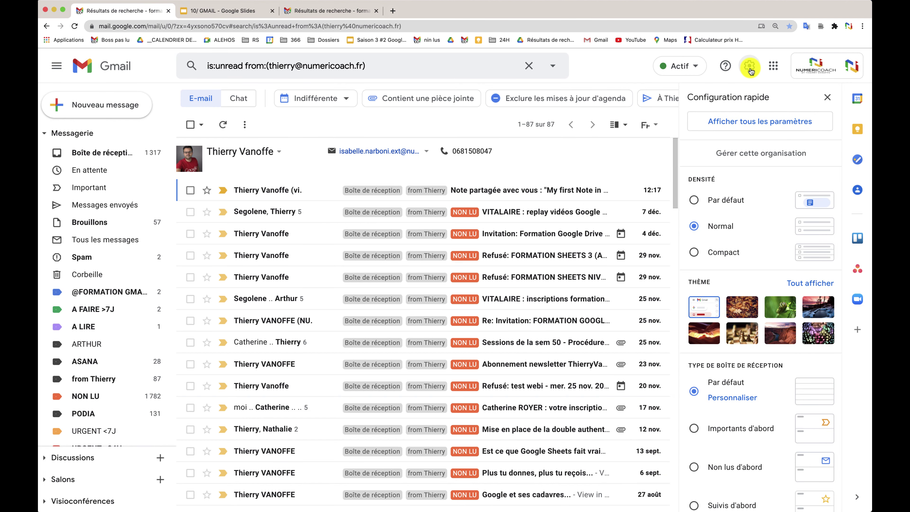
click(725, 122)
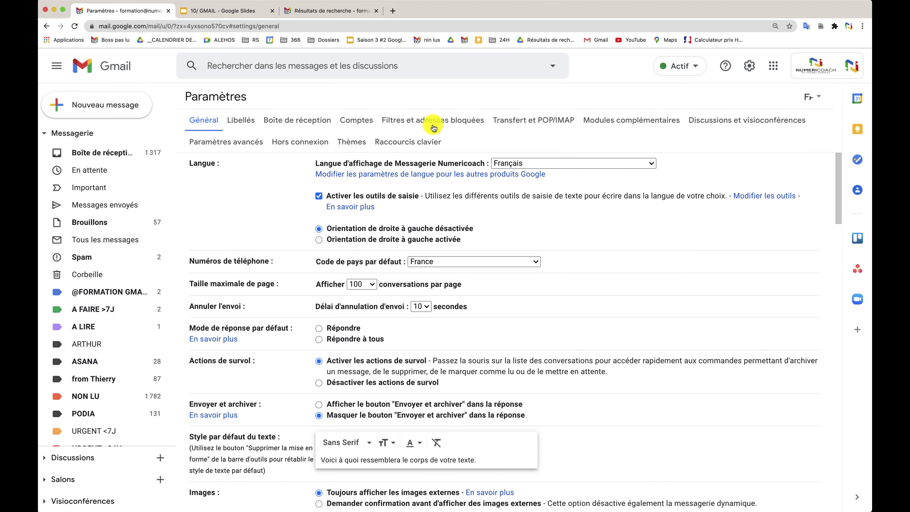
click(718, 119)
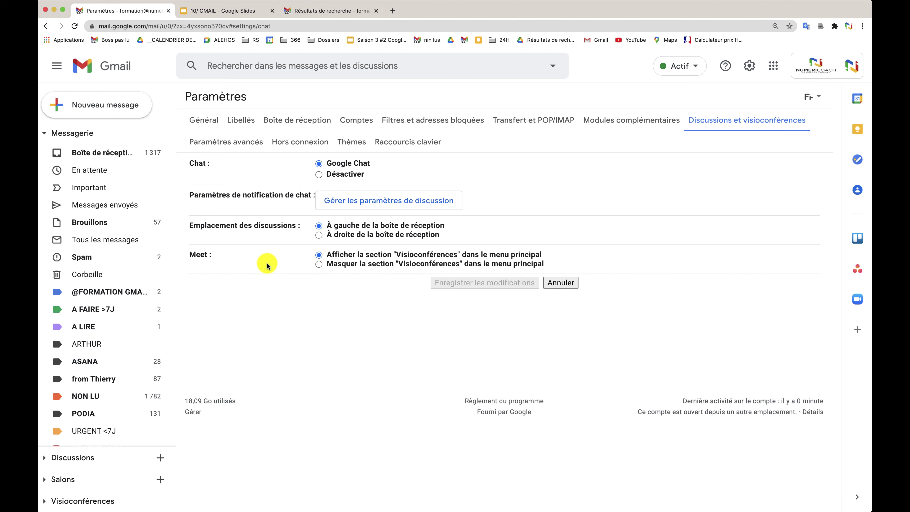
click(319, 235)
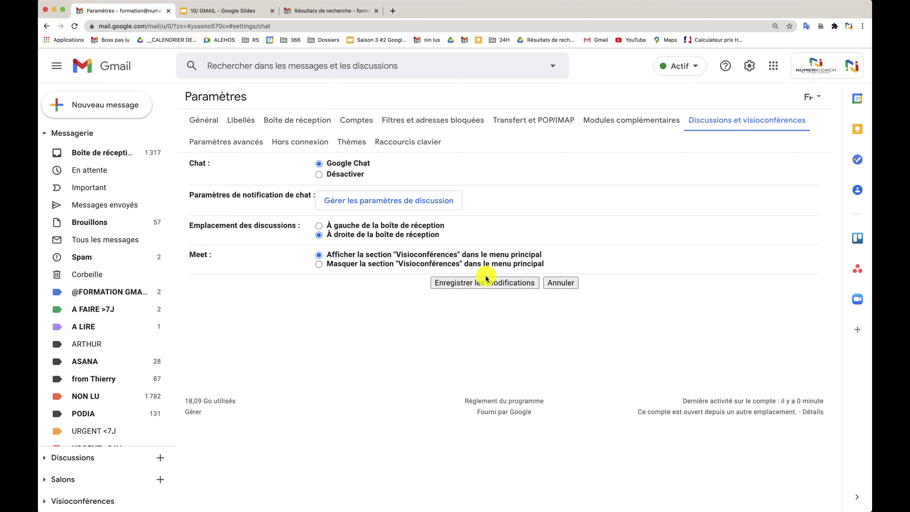
click(488, 283)
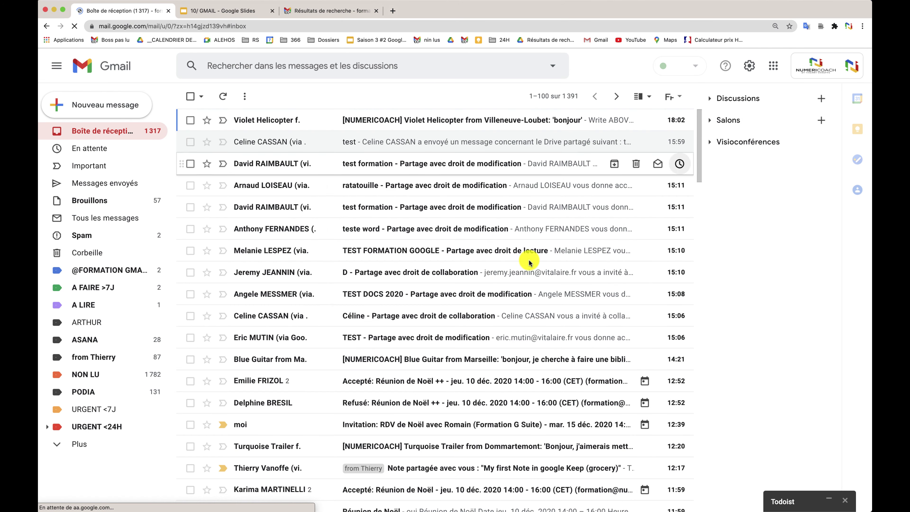
click(710, 142)
click(710, 120)
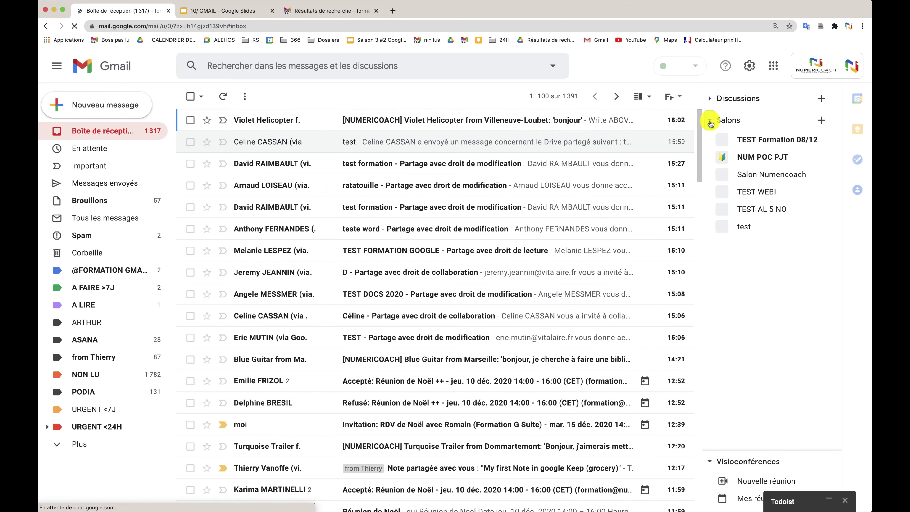
click(710, 122)
click(711, 98)
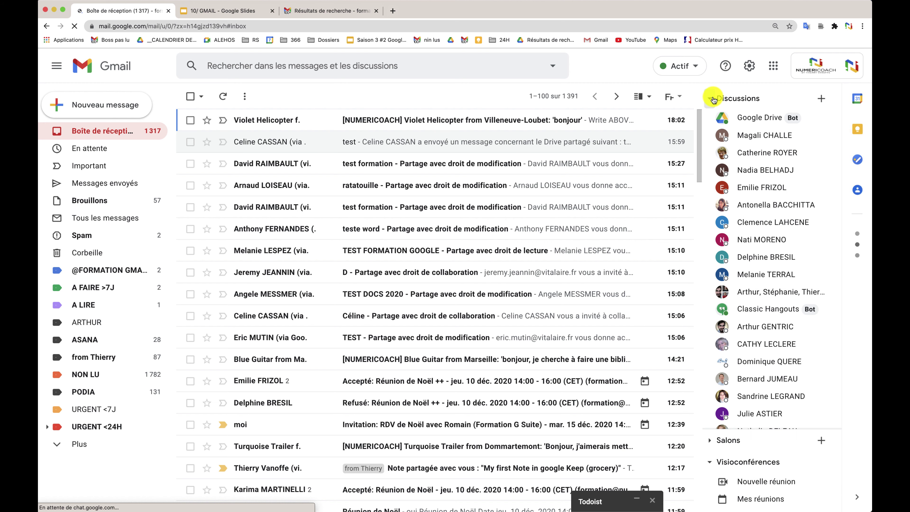
click(713, 99)
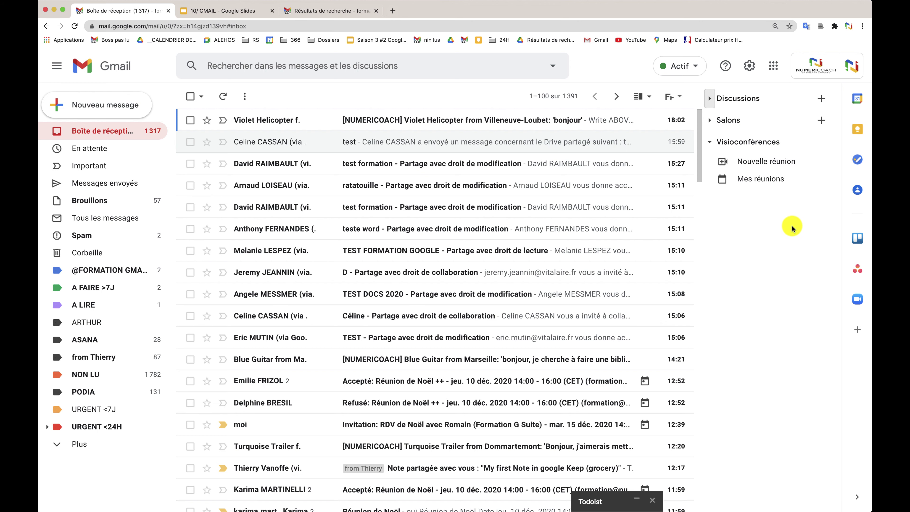
click(223, 15)
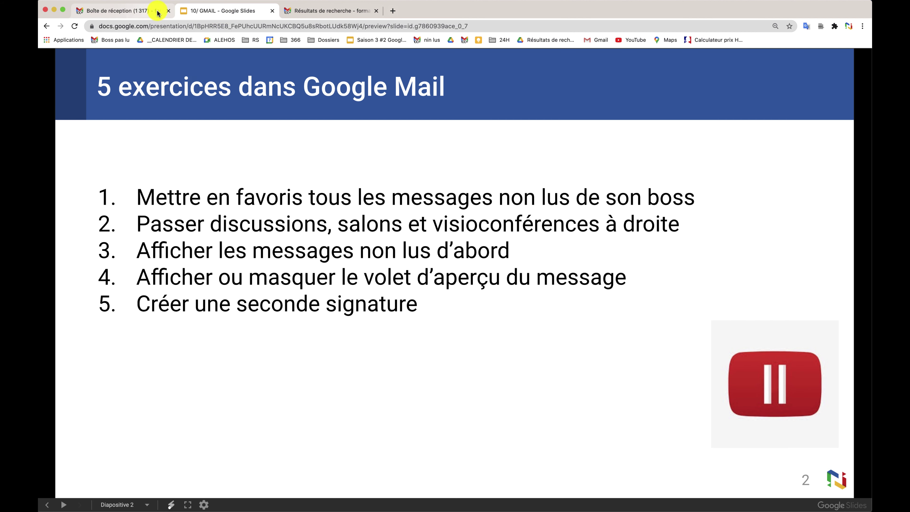
click(142, 11)
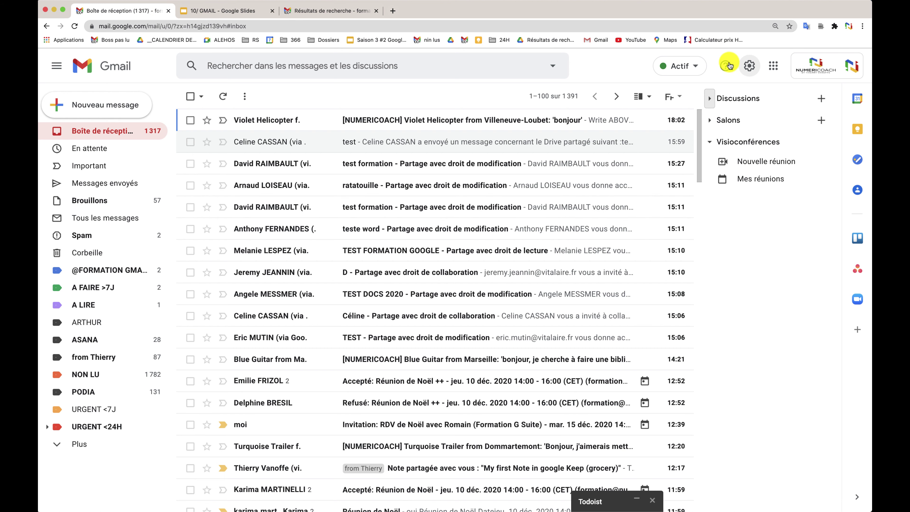
Switch the inbox type to 'Non lus d'abord' in the quick settings.
click(751, 67)
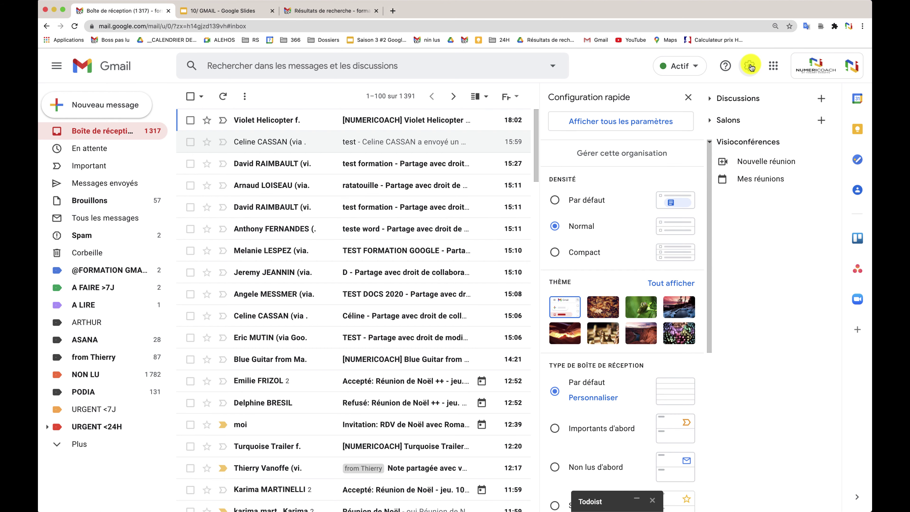
scroll(620, 258, down, 5)
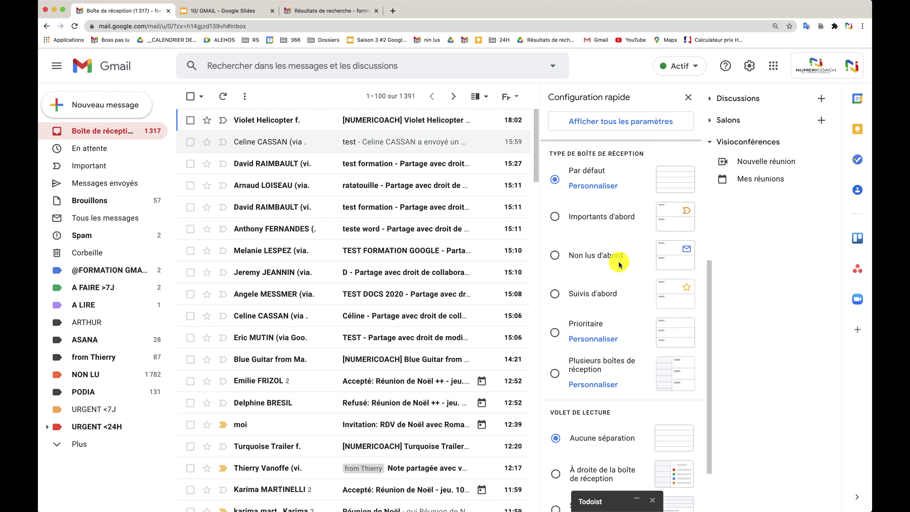
scroll(619, 264, up, 1)
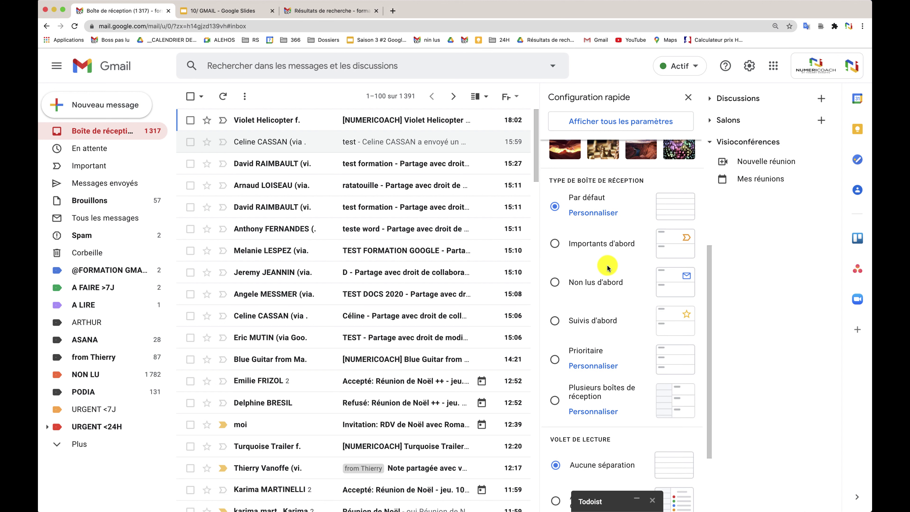
click(554, 282)
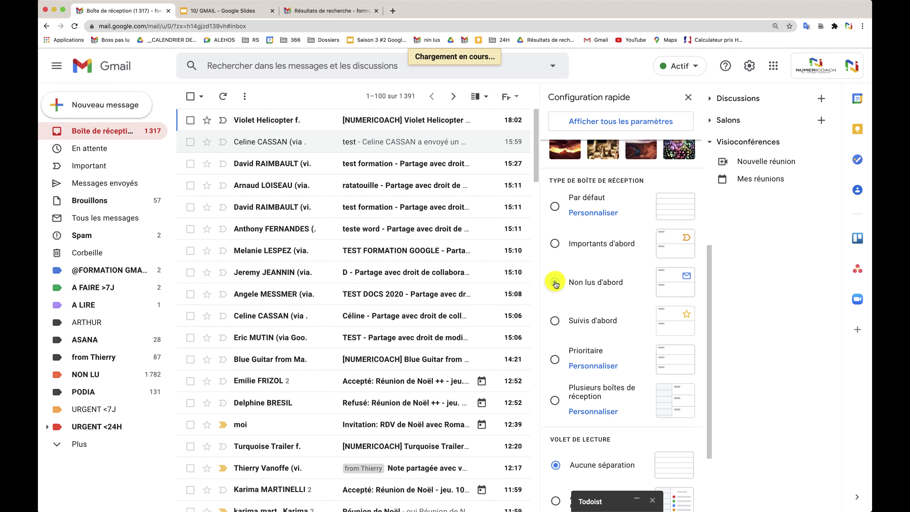
click(688, 97)
Collapse and expand the Non lus and Autres messages sections to check the new layout.
click(188, 122)
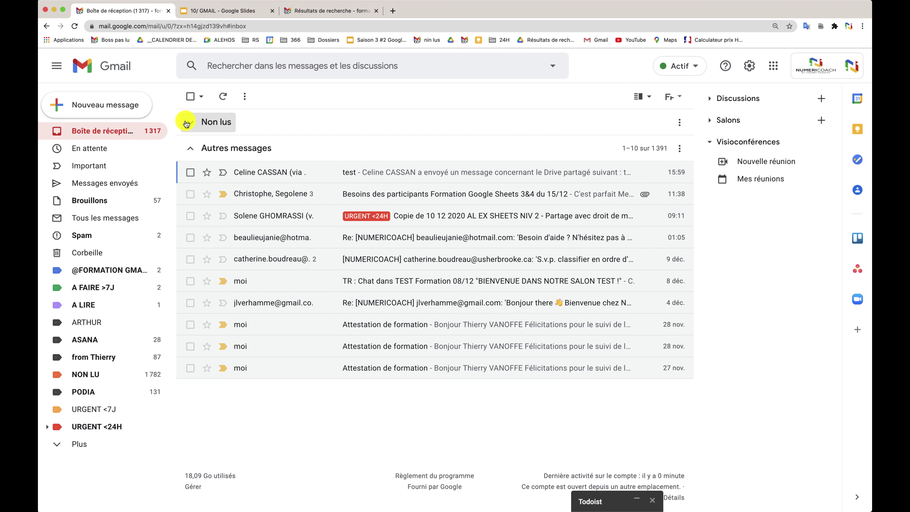
click(188, 152)
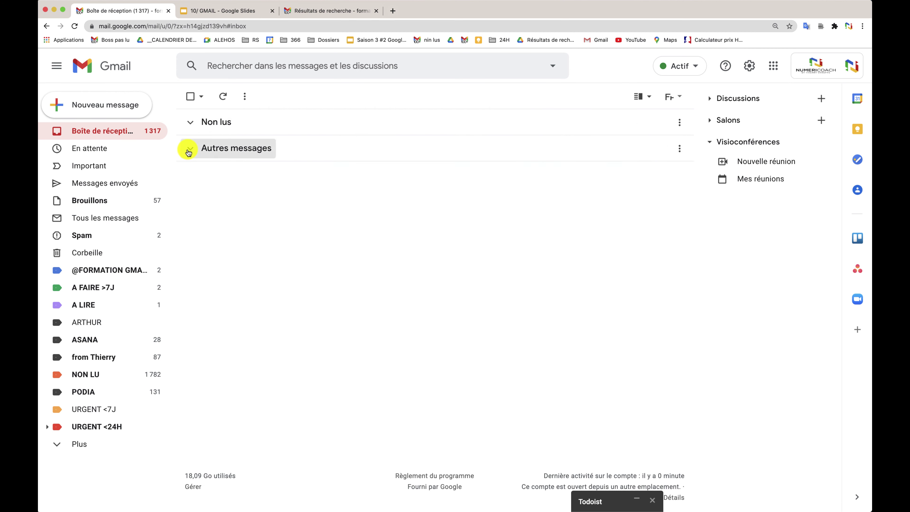
click(188, 153)
click(189, 123)
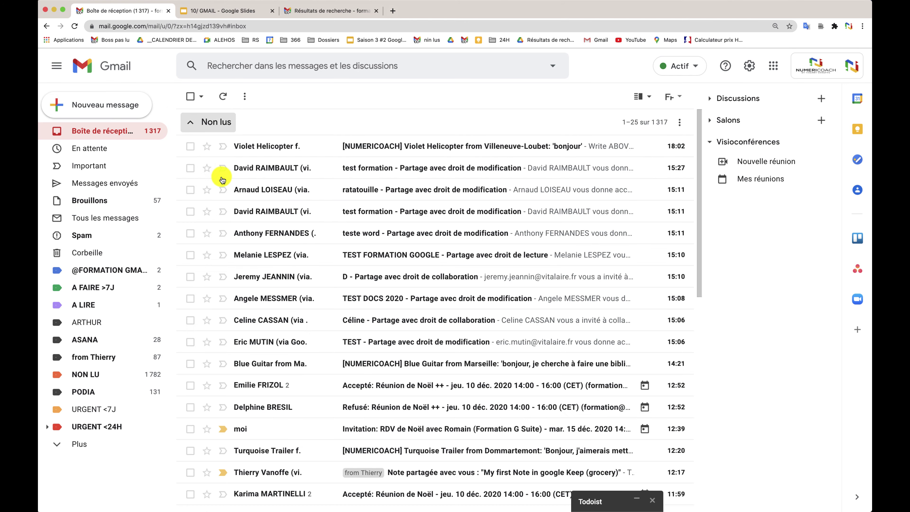
scroll(312, 327, down, 8)
scroll(312, 327, up, 9)
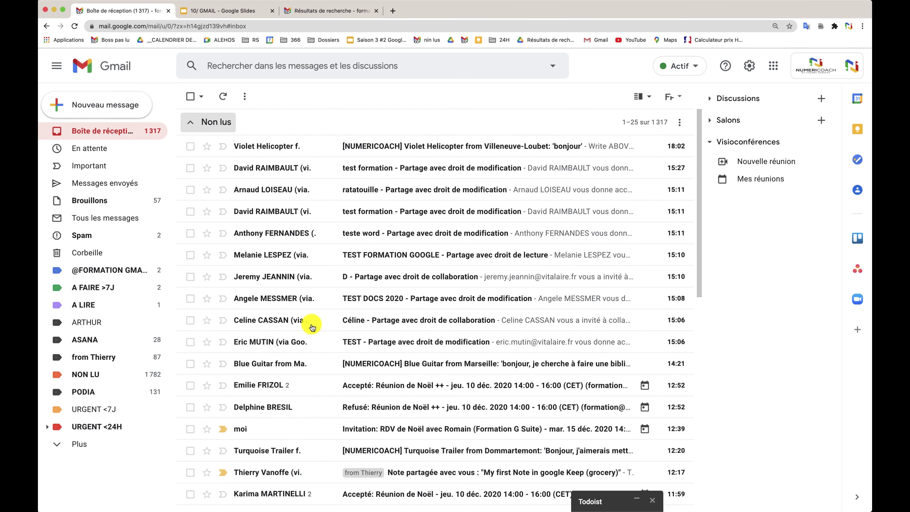
click(190, 123)
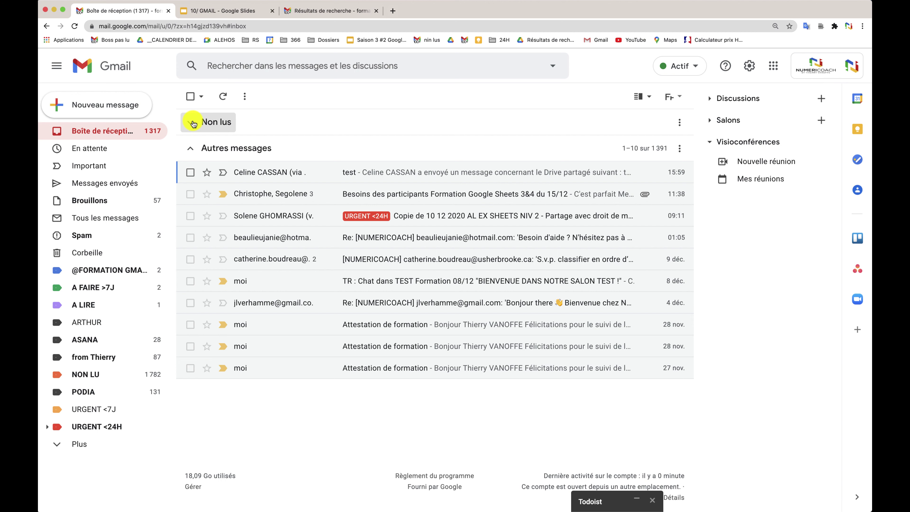
click(201, 11)
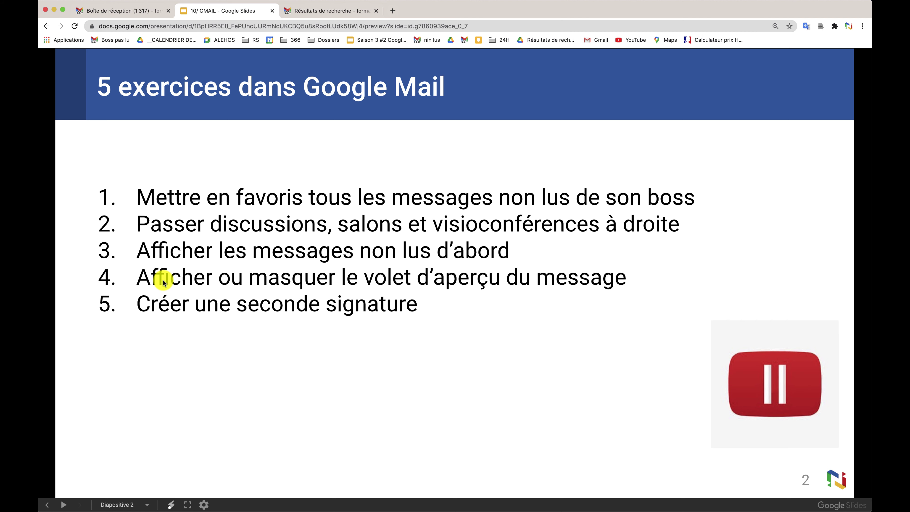
click(133, 12)
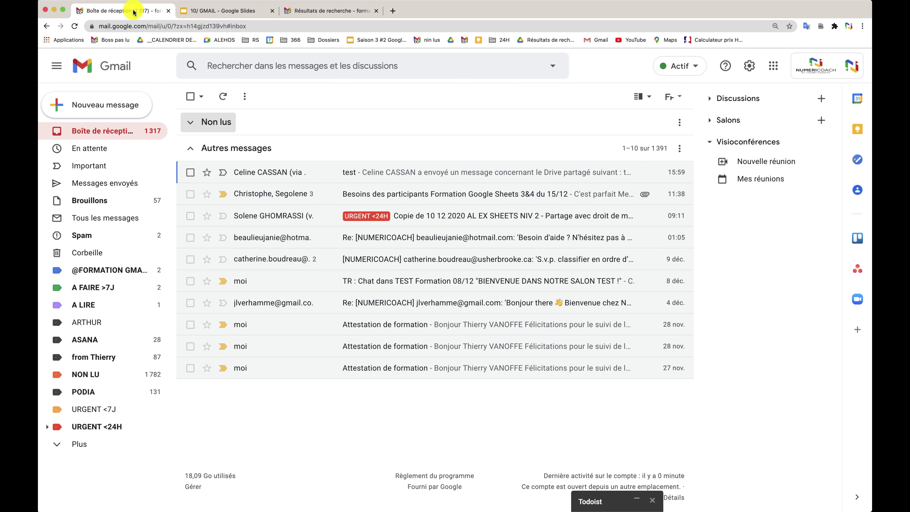
Expand the Non lus section and scroll the quick settings down to Volet de lecture.
click(206, 122)
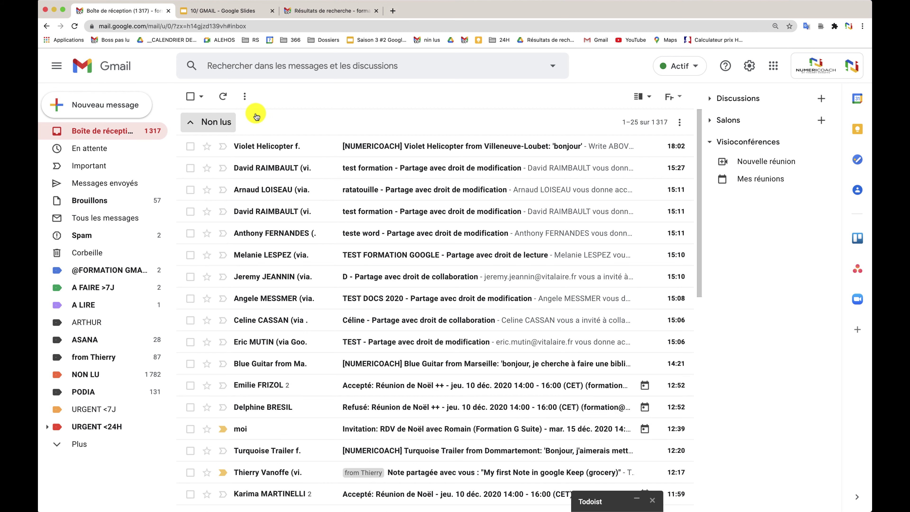
click(750, 66)
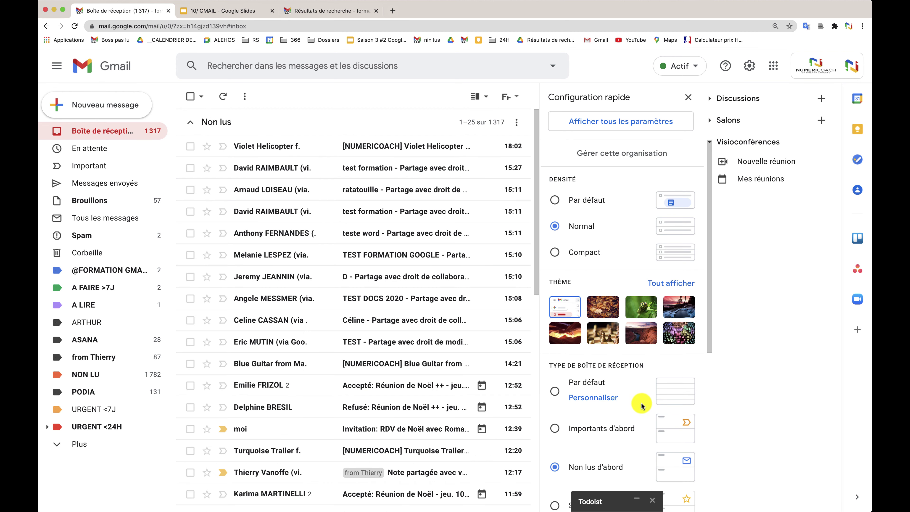
scroll(641, 405, down, 8)
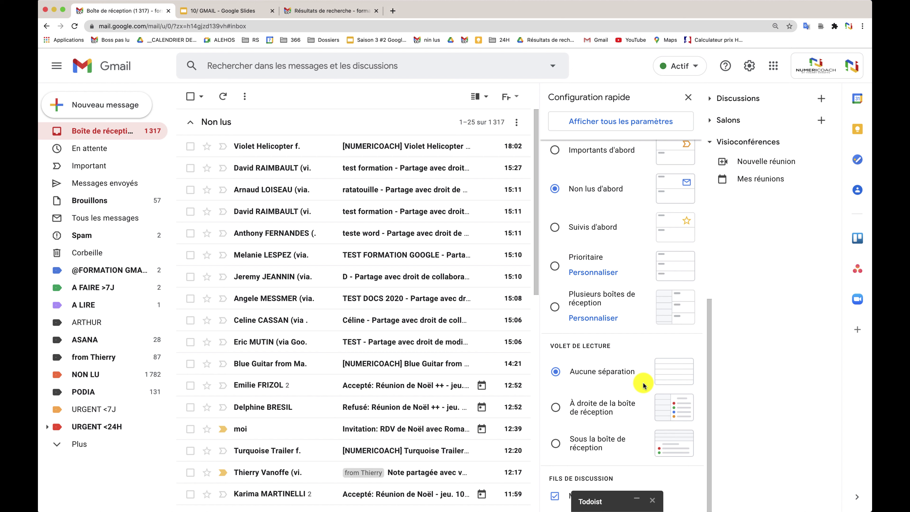
Try the reading pane right of the inbox, previewing the test formation email, and zoom to 90%.
click(552, 408)
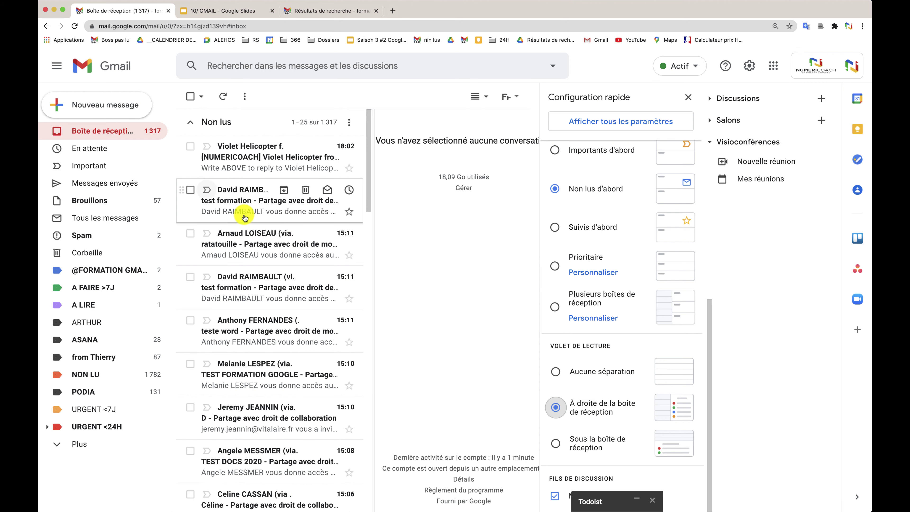
click(213, 198)
click(247, 200)
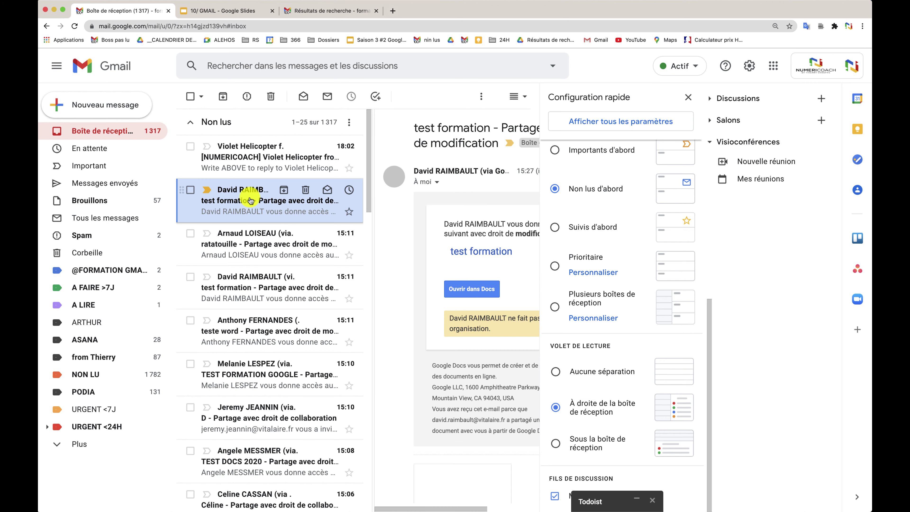
click(689, 98)
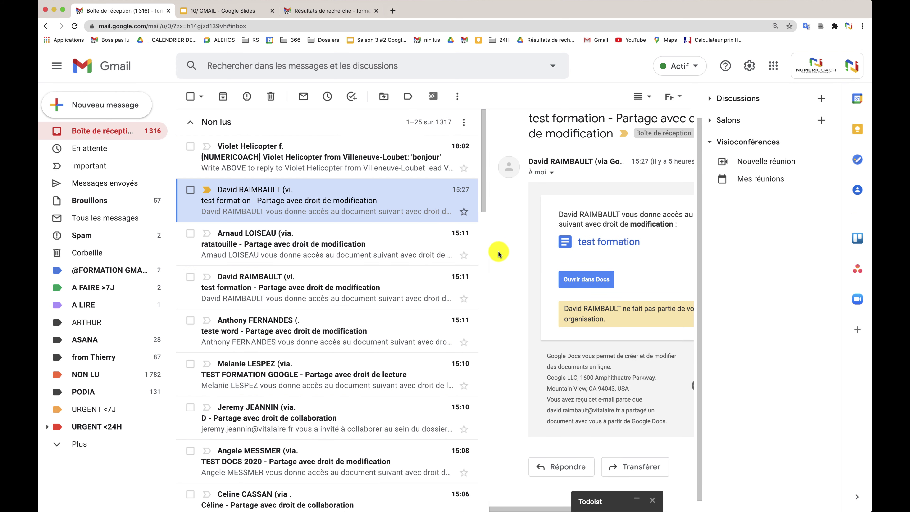
key(super+minus)
key(super+minus)
key(super+minus)
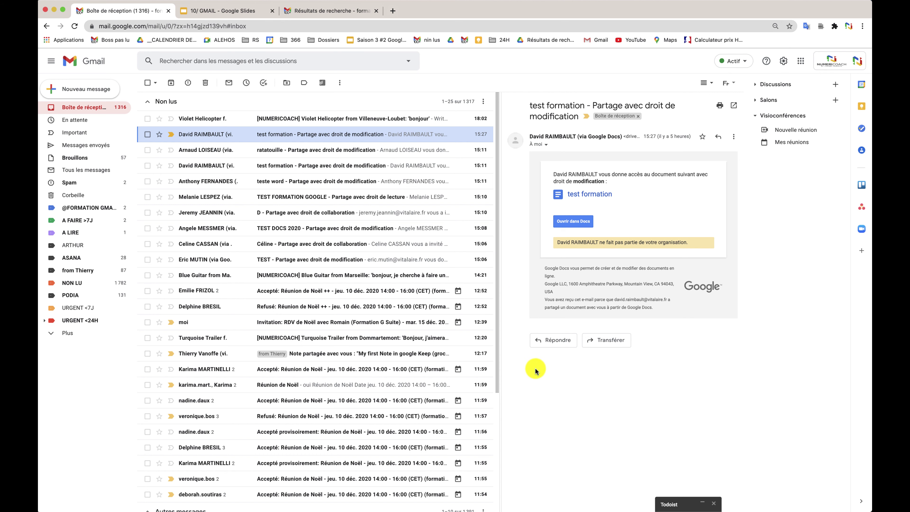
Preview the ratatouille email with the pane below the inbox, then switch to Aucune séparation.
click(784, 61)
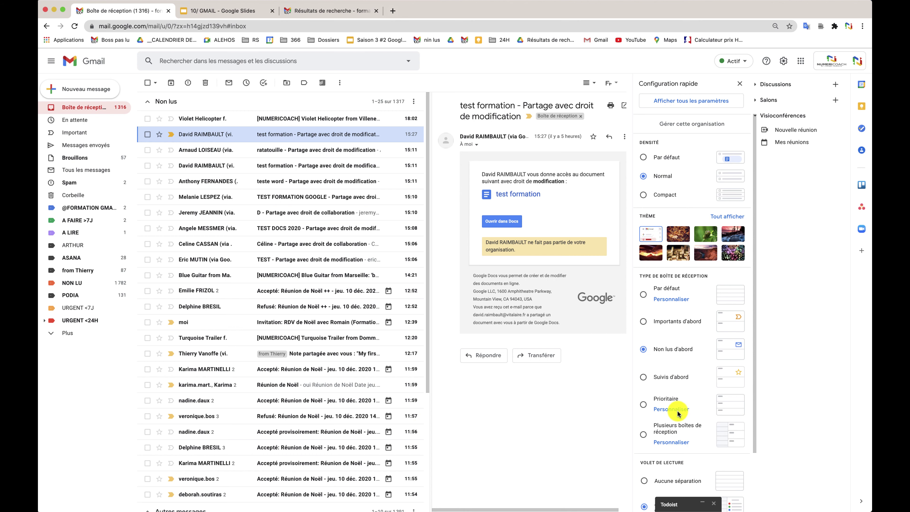
scroll(678, 414, down, 3)
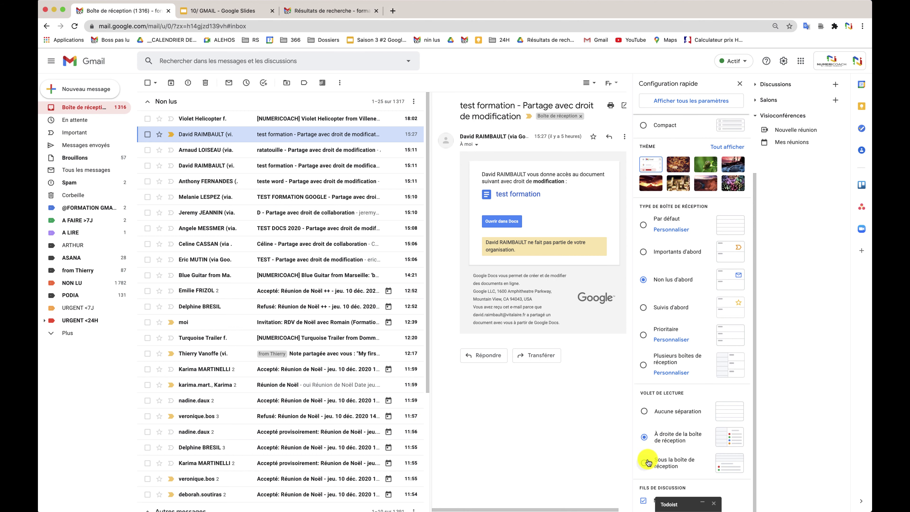
click(645, 463)
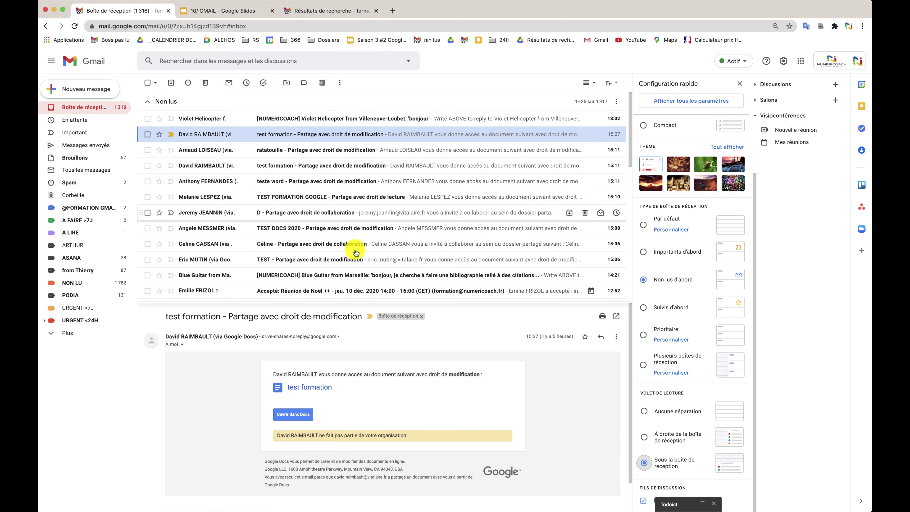
click(217, 150)
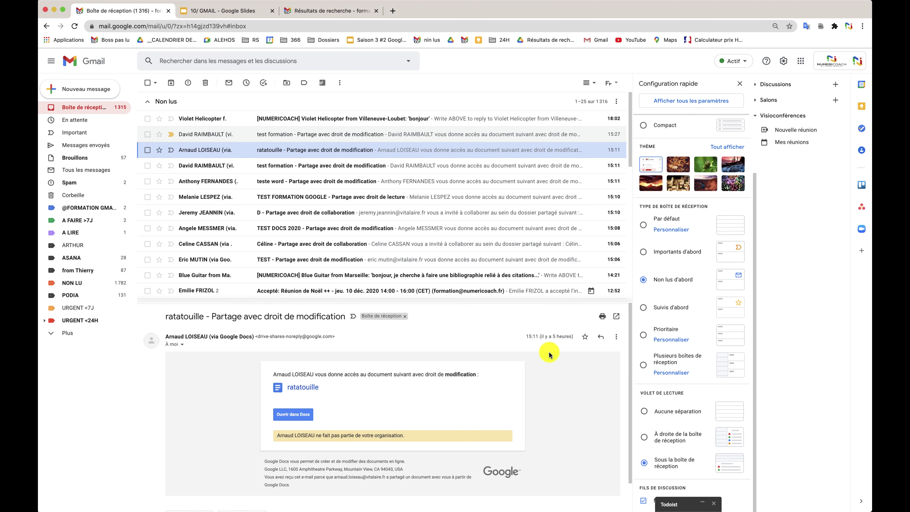
click(644, 411)
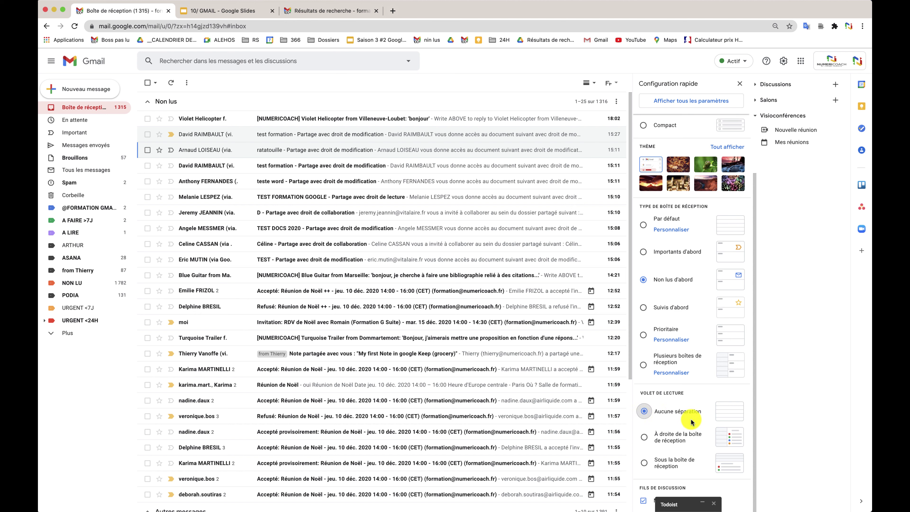
click(741, 83)
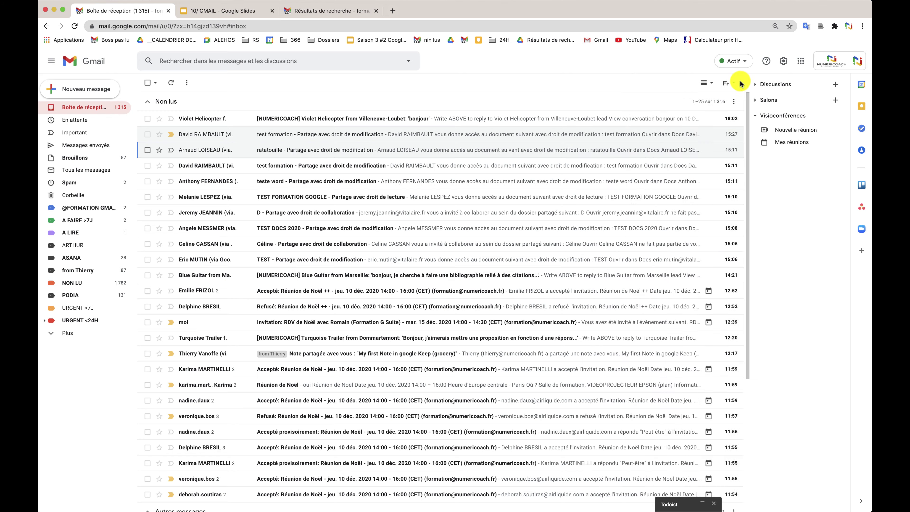
key(ctrl+Tab)
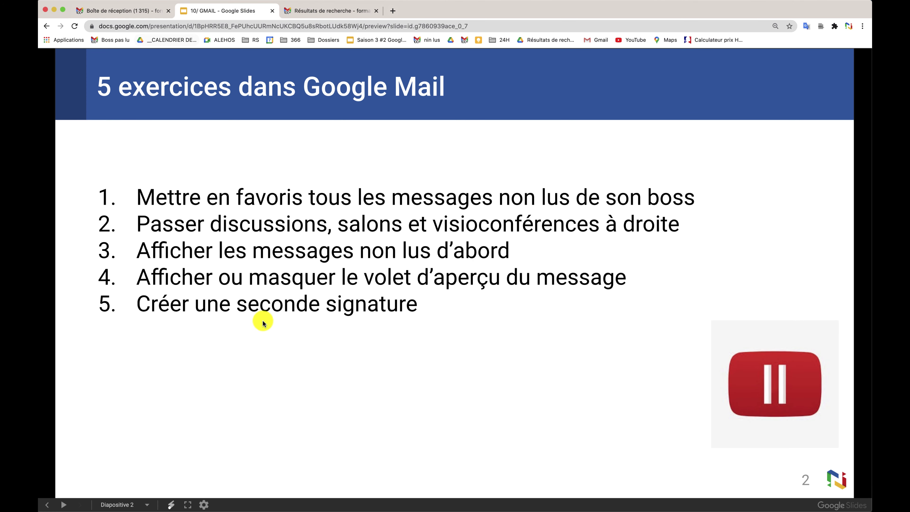
click(118, 12)
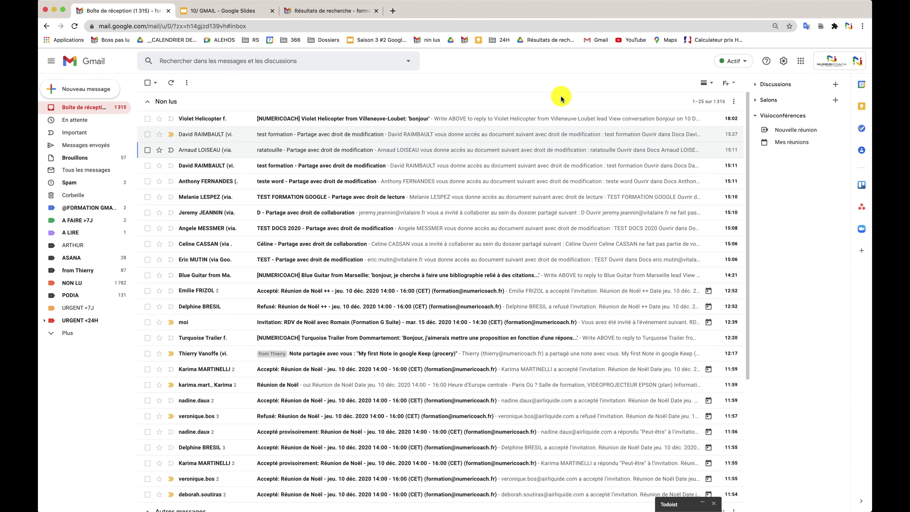
Delete the Christophe and CHRISTOPHE 2 signatures in the settings, confirming each with Supprimer.
click(783, 61)
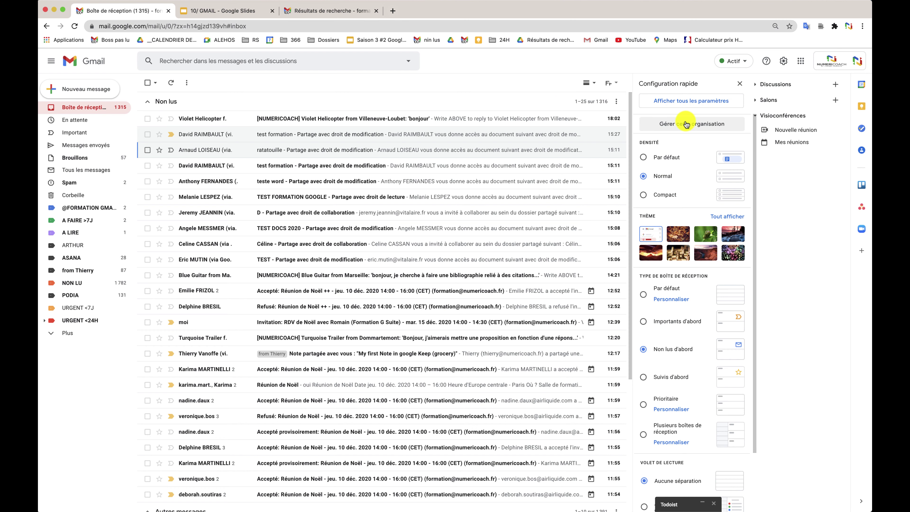
click(678, 101)
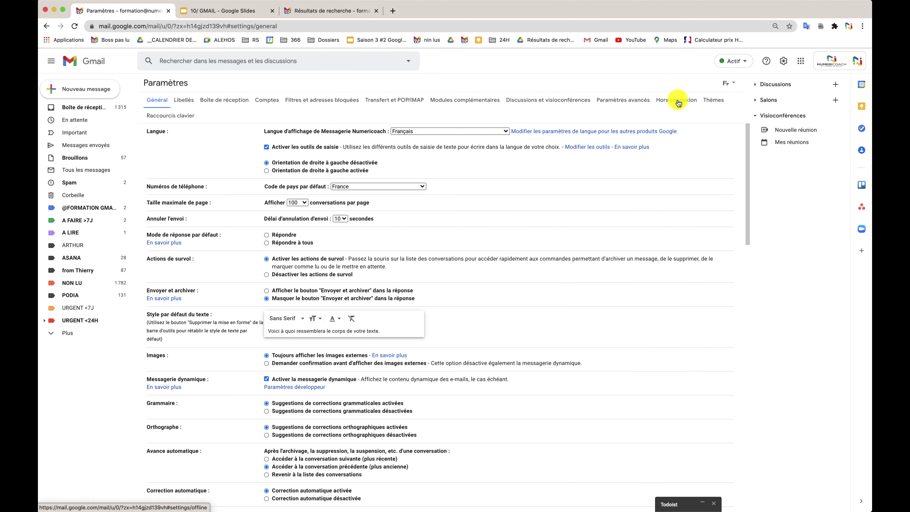
scroll(534, 330, down, 15)
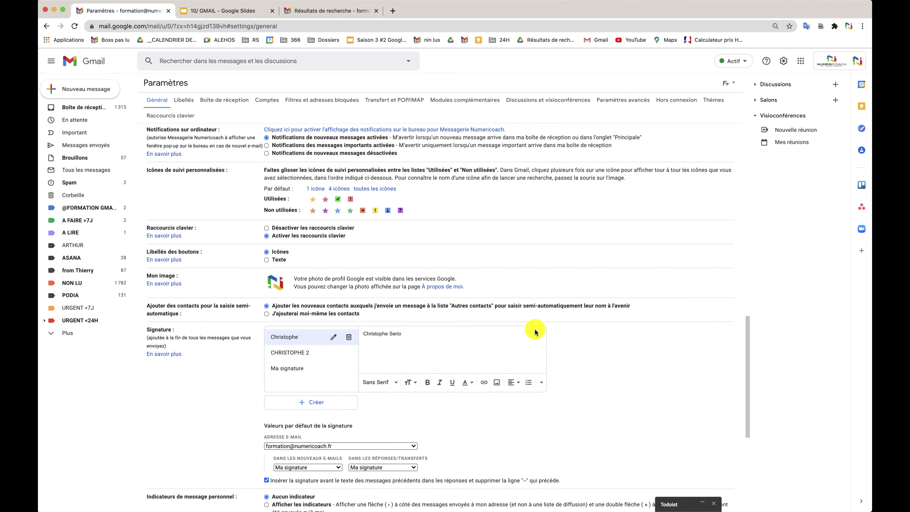
scroll(535, 332, down, 4)
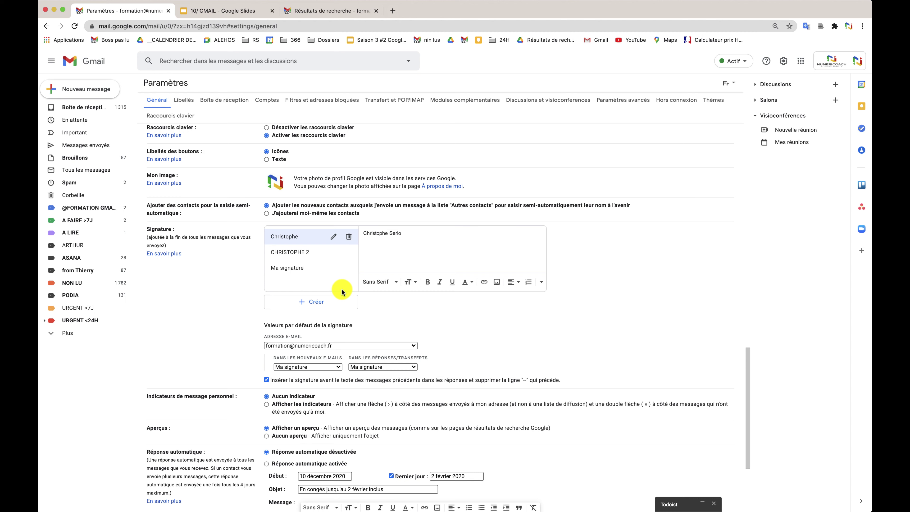
click(348, 238)
click(507, 296)
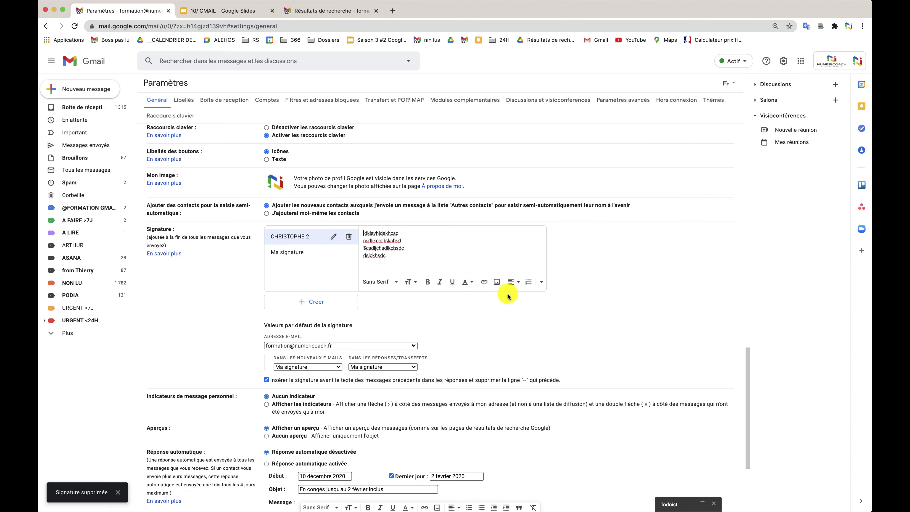
click(349, 238)
click(511, 297)
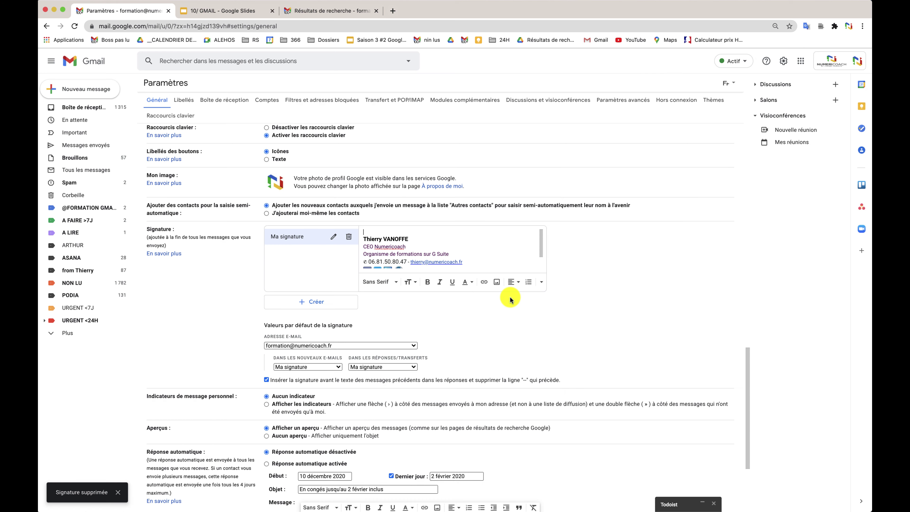
Add a signature named 'Signature CE' whose text is 'Président du CE' plus the sender's full name.
click(310, 305)
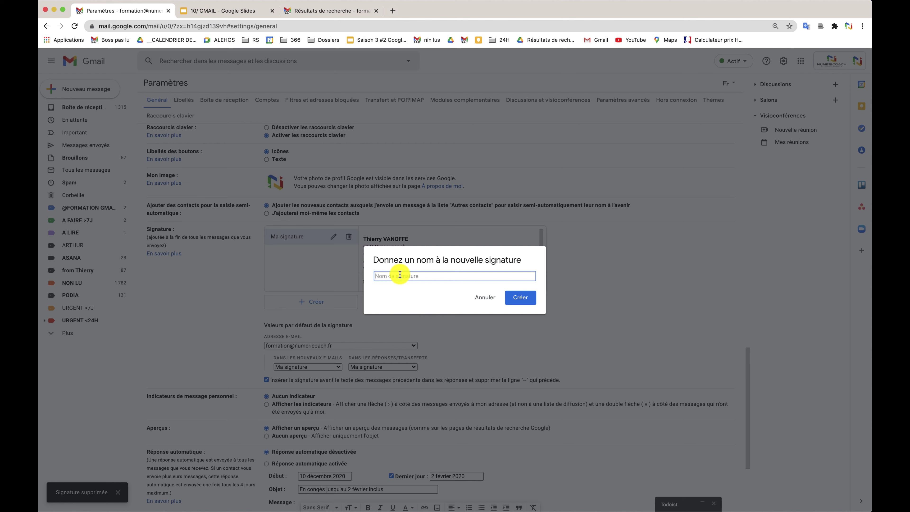
text(Signature CE)
click(519, 298)
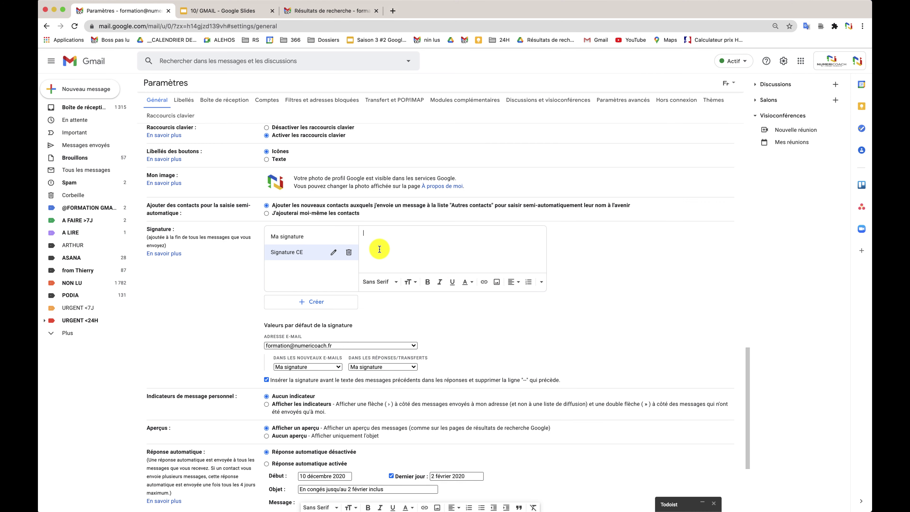
click(380, 249)
text(Président du )
text(CE )
Keep Ma signature as the new-email default and click Enregistrer les modifications.
click(323, 367)
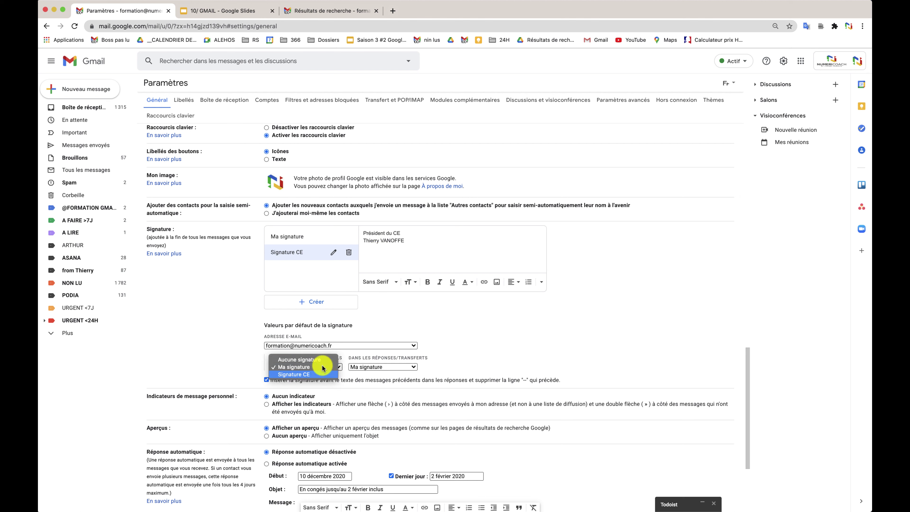
click(323, 367)
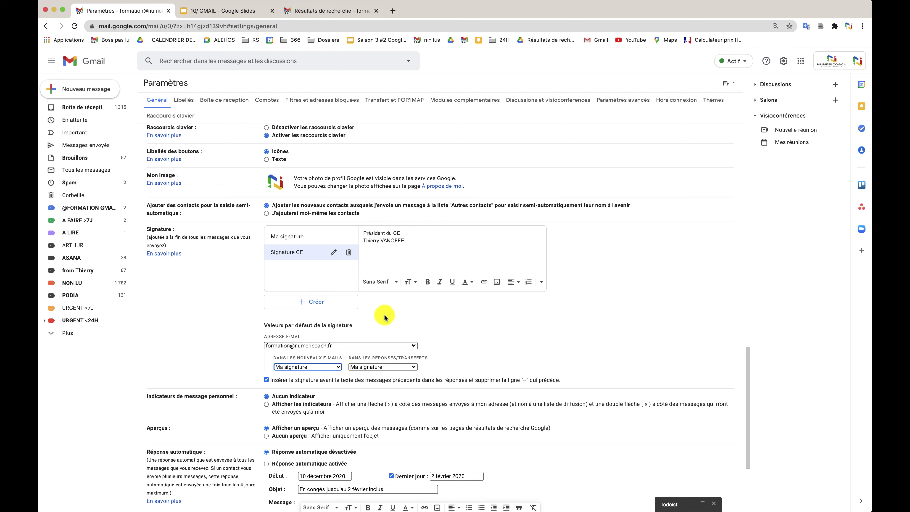
scroll(378, 286, down, 5)
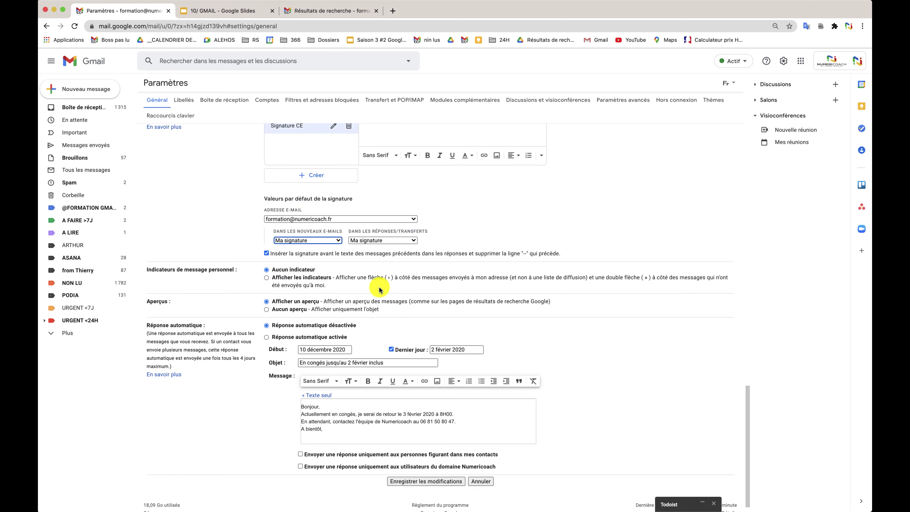
click(411, 470)
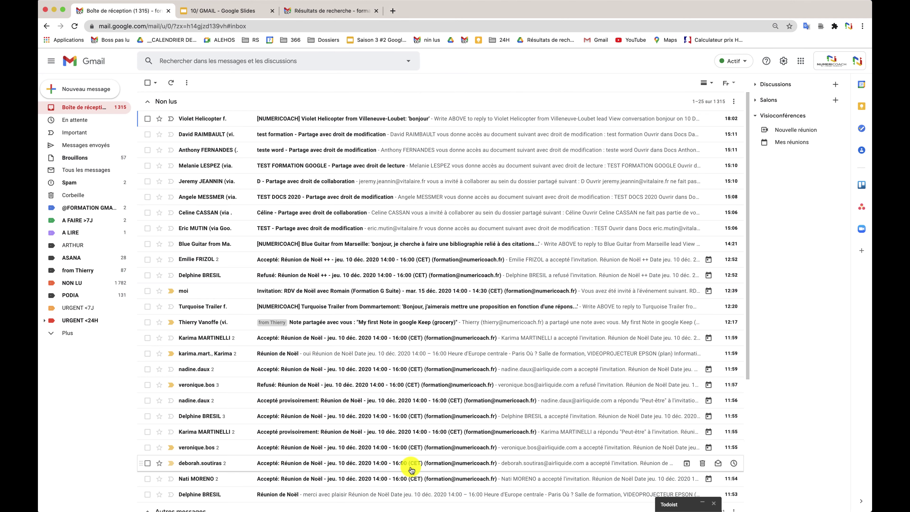
Start a new message and insert Signature CE from the signature menu.
click(108, 92)
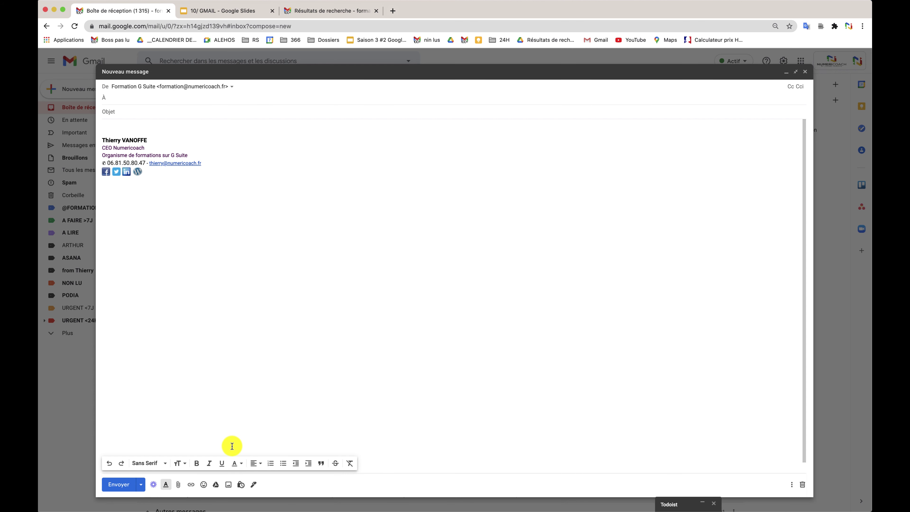
click(254, 487)
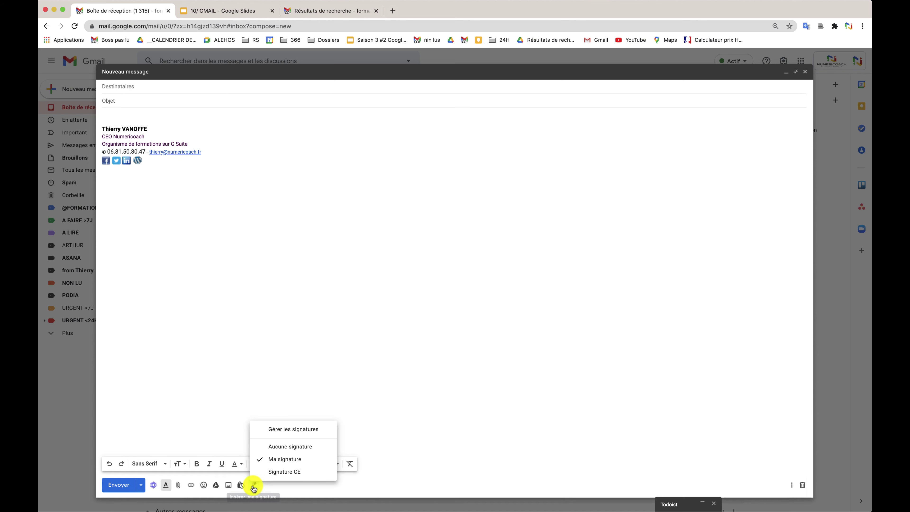
click(294, 472)
Switch the draft to Aucune signature, close it, and return to the exercise slides.
click(254, 485)
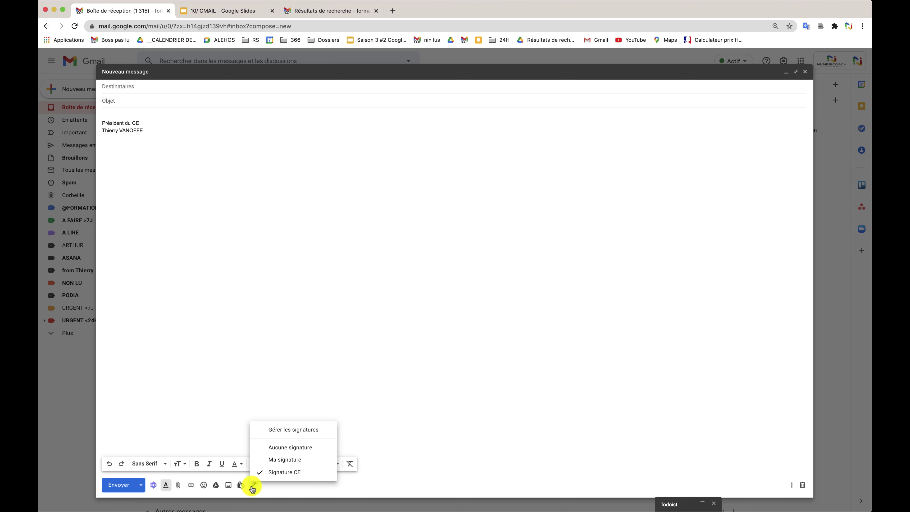
click(274, 450)
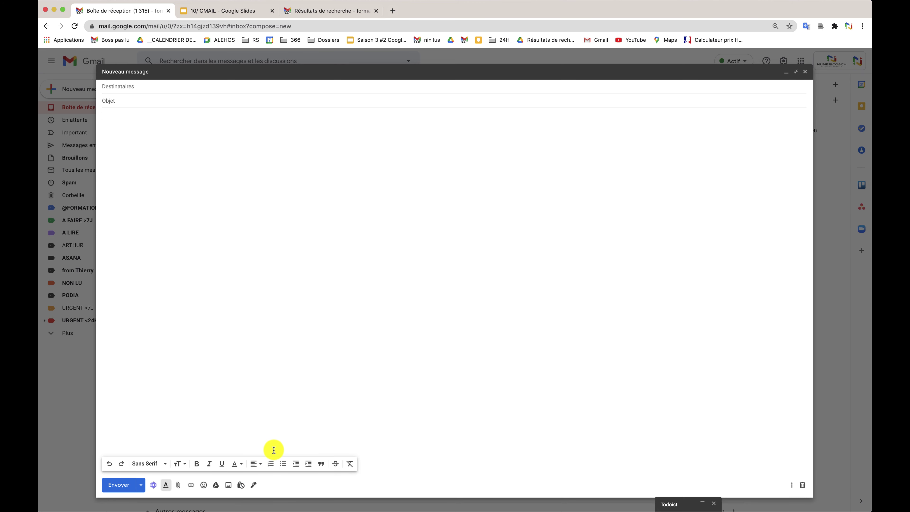
click(805, 72)
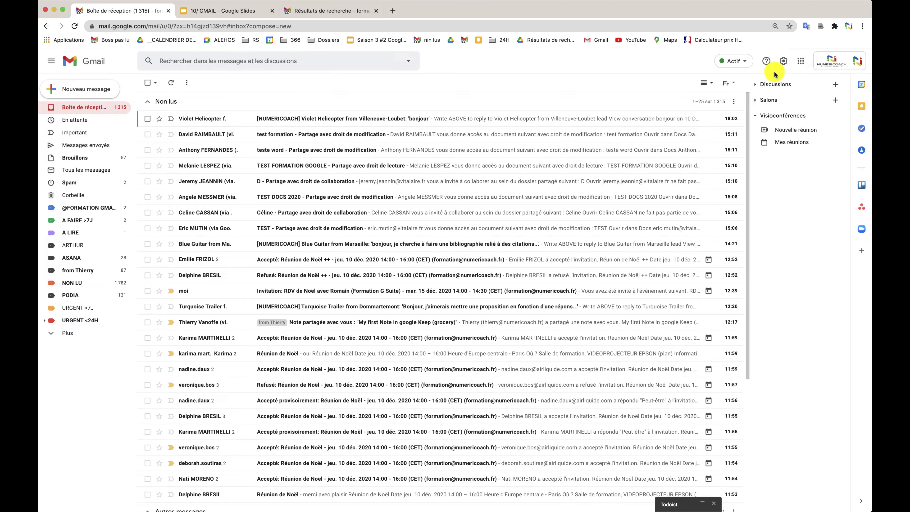
click(223, 11)
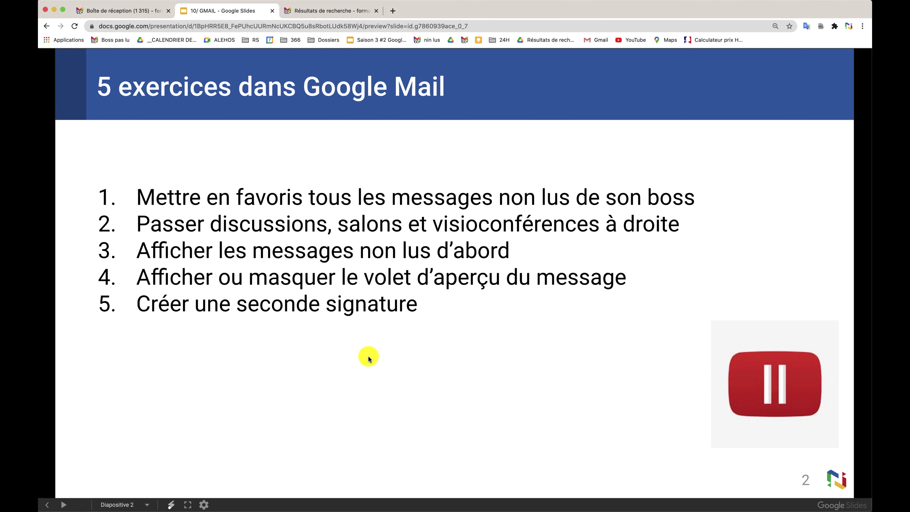